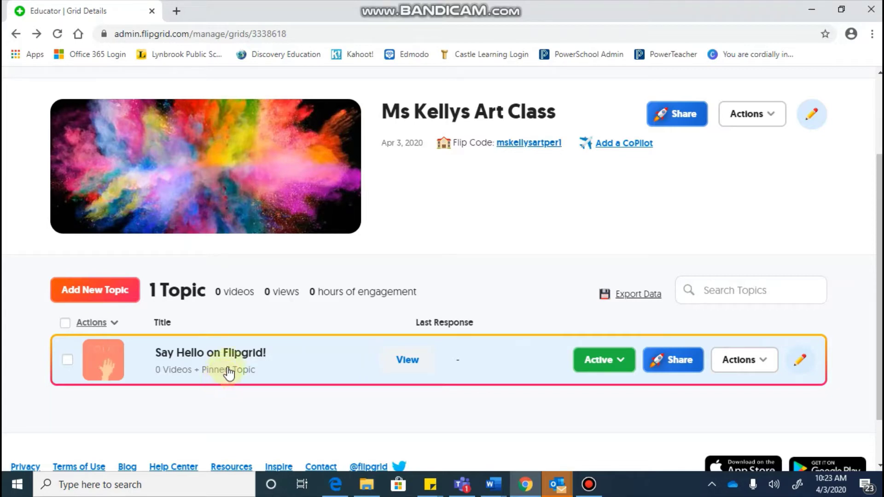
Look over the existing 'Say Hello on Flipgrid' topic and its edit form, then return to the topic list.
click(199, 373)
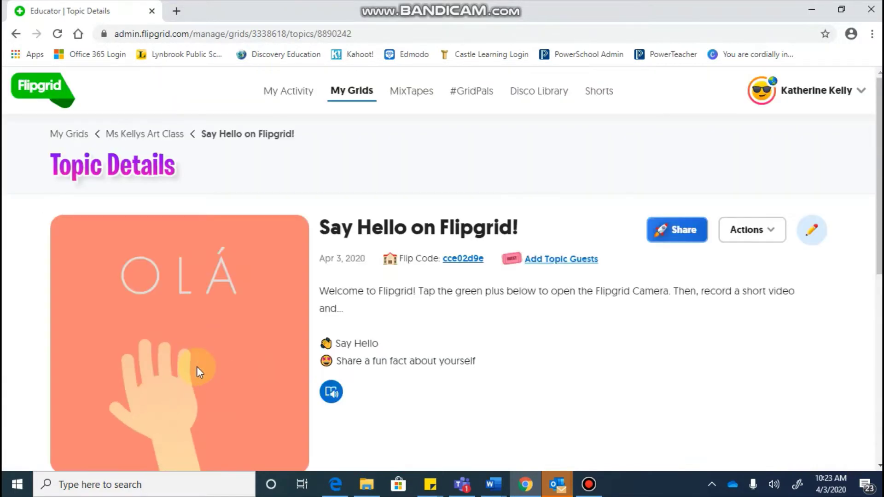
scroll(197, 367, down, 2)
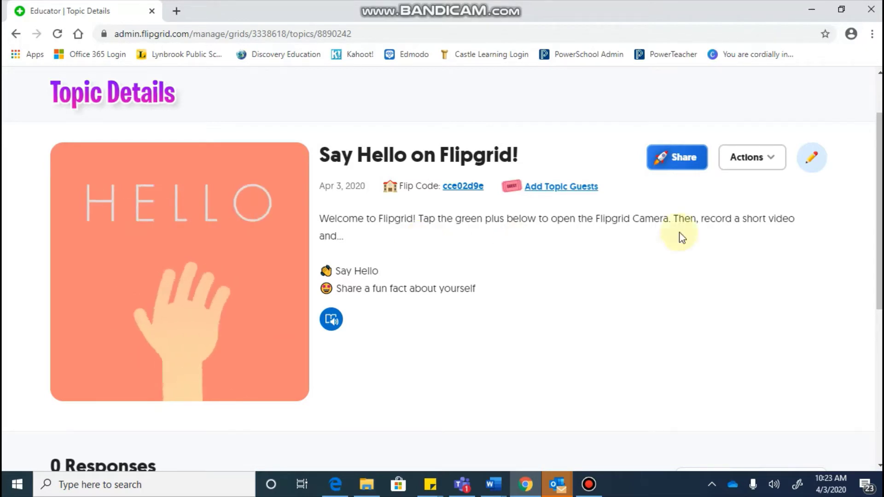
click(815, 160)
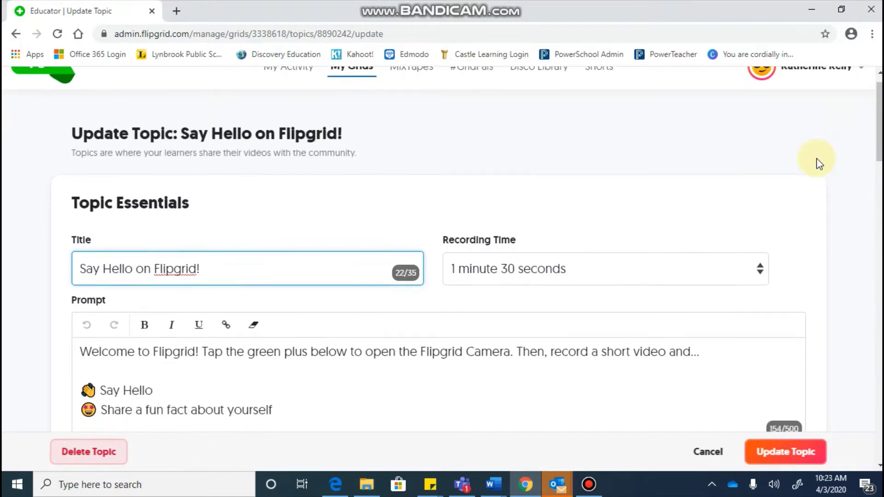
scroll(817, 159, down, 2)
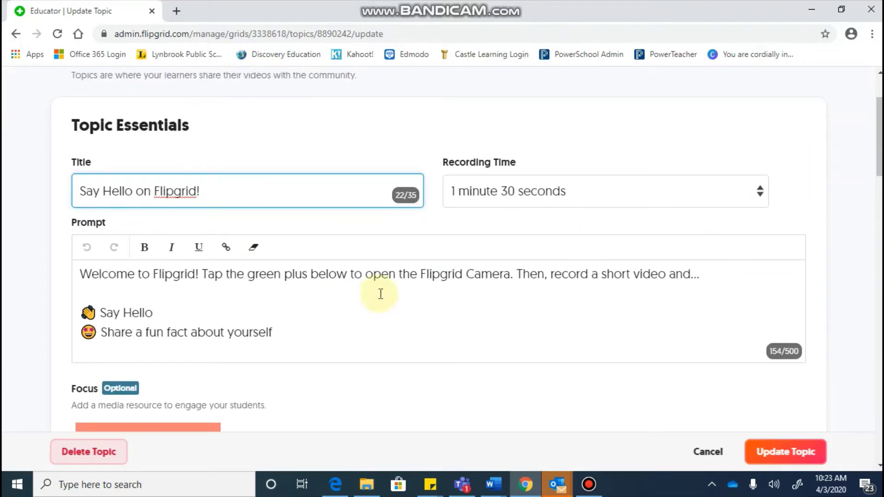
click(10, 33)
click(11, 33)
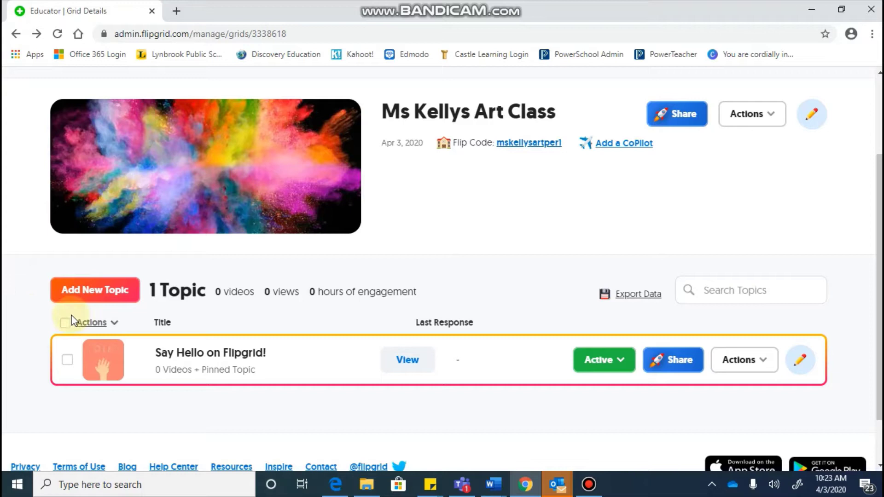
Create a new topic titled 'Replacing Mona Lisa', fix the typo, and check the recording time choices.
click(103, 291)
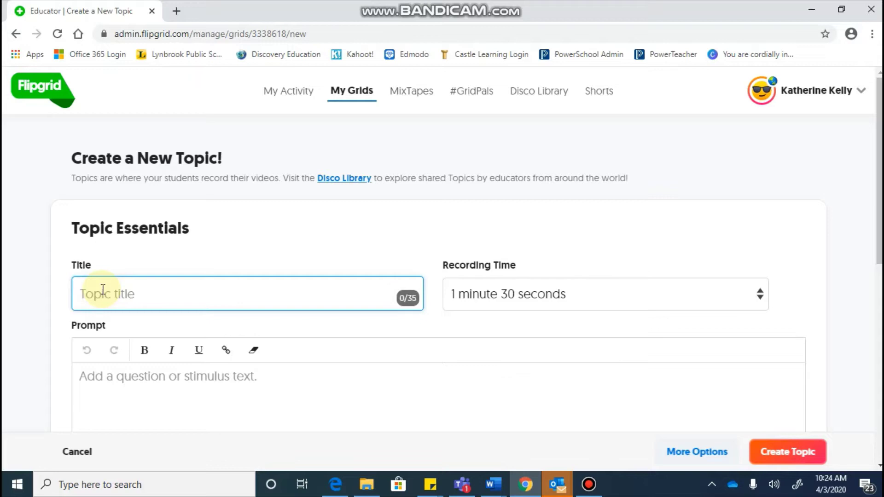
text(Reaplcing Mona Li)
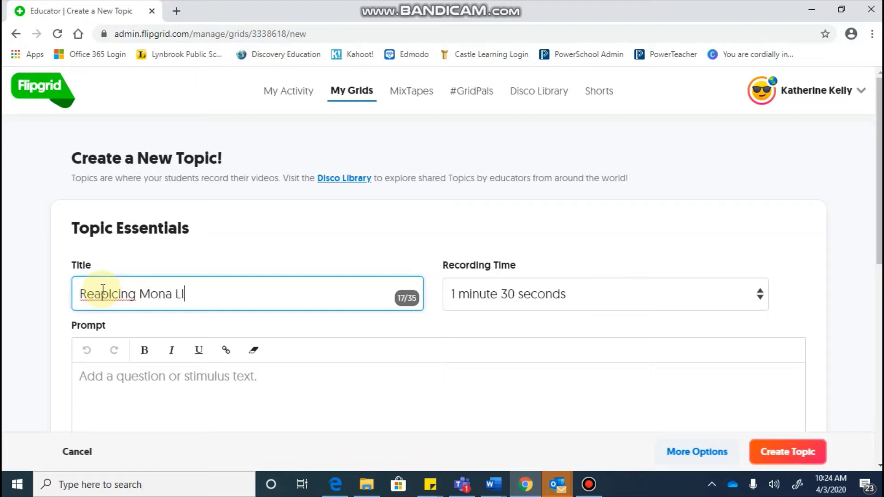
text(isa)
key(BackSpace)
key(BackSpace)
key(BackSpace)
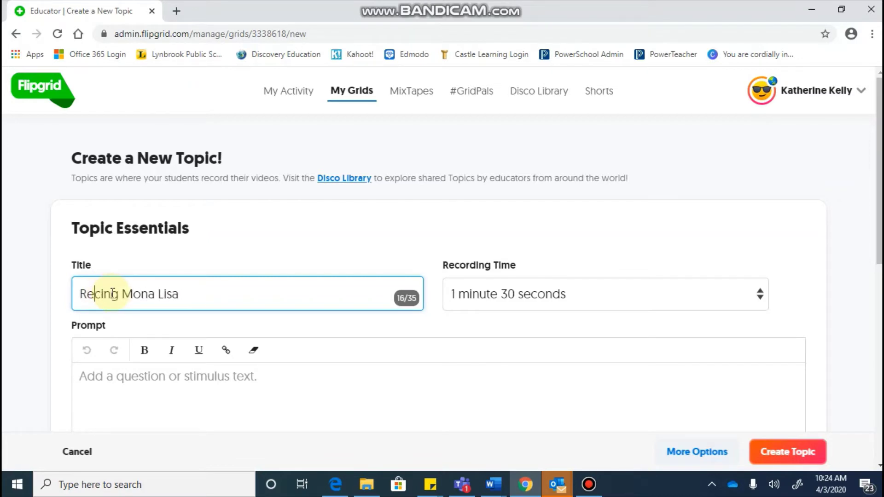
text(pla)
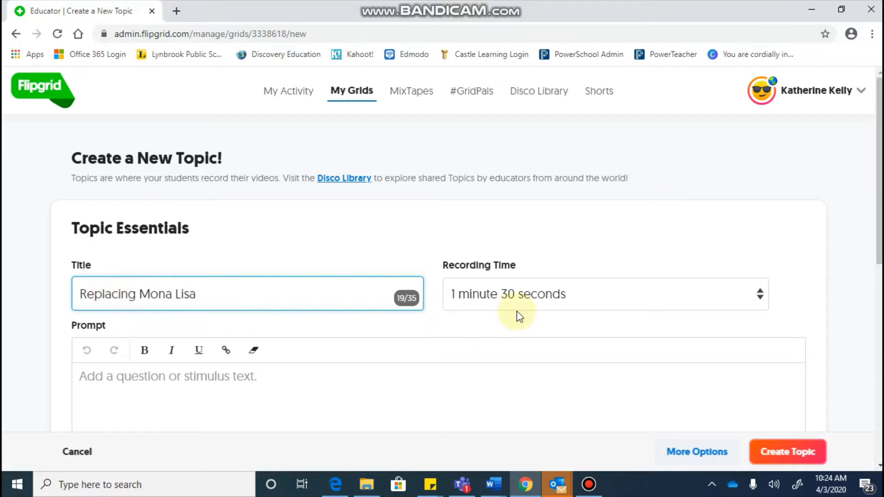
click(578, 305)
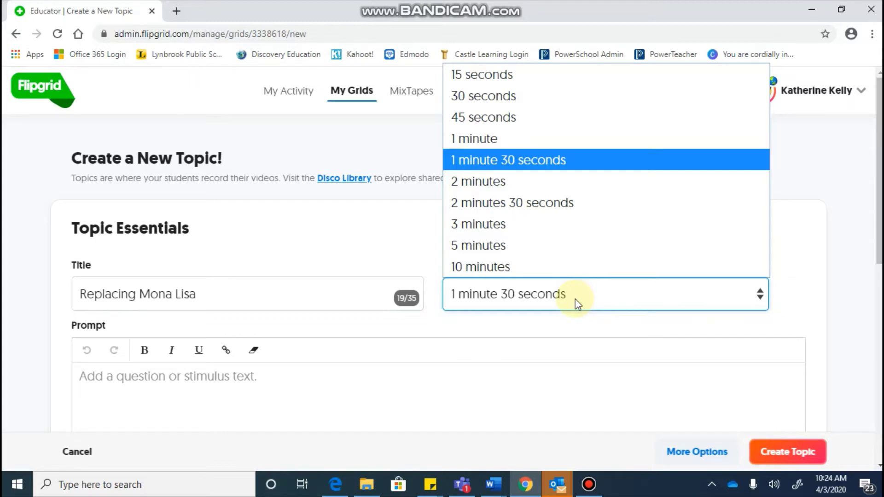
Paste a prompt asking which famous artwork should replace the Mona Lisa and why.
click(175, 396)
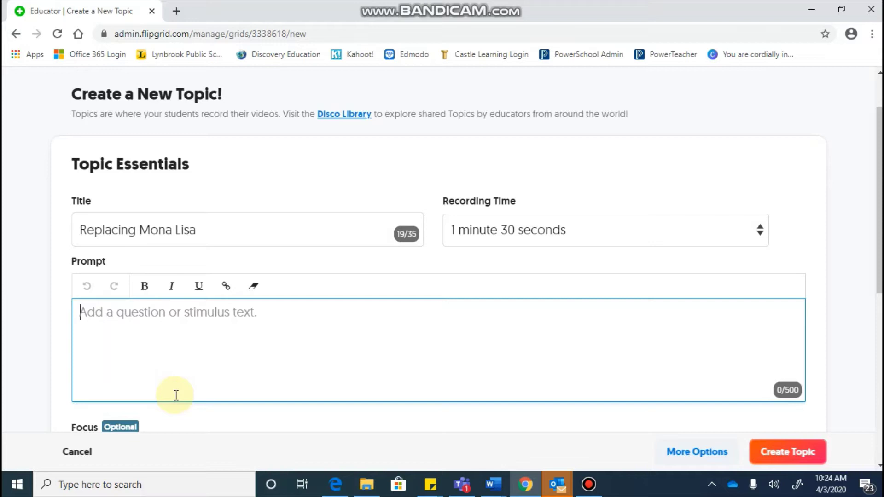
text(You have been tasked with finding Mona Lisa's replacement.  What famous art work would you chose.  Use your knowledge of art history to defend your choice.)
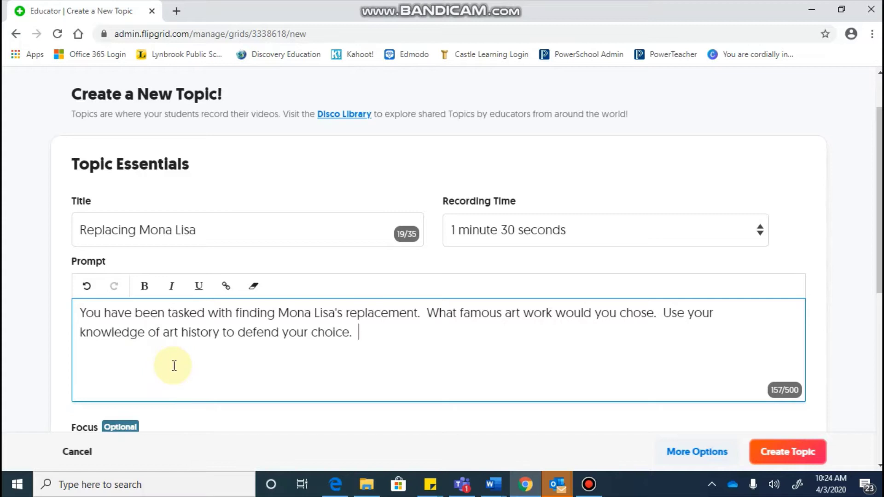
scroll(174, 366, down, 1)
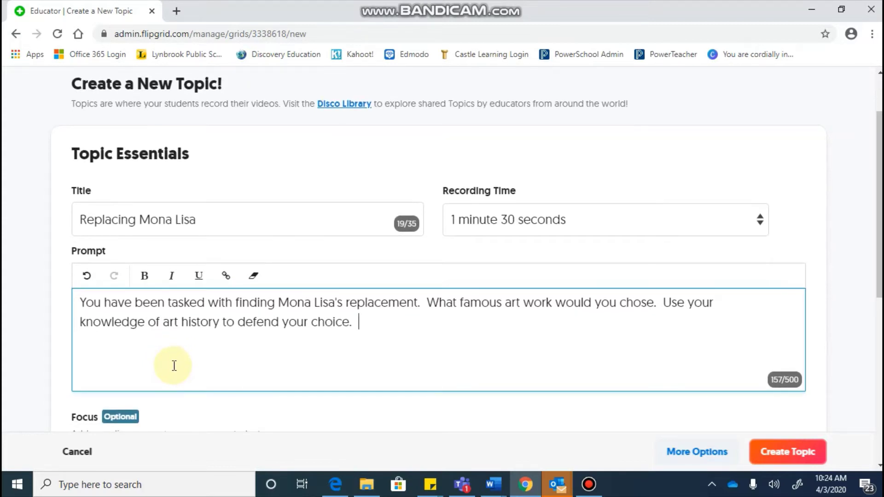
scroll(174, 366, down, 5)
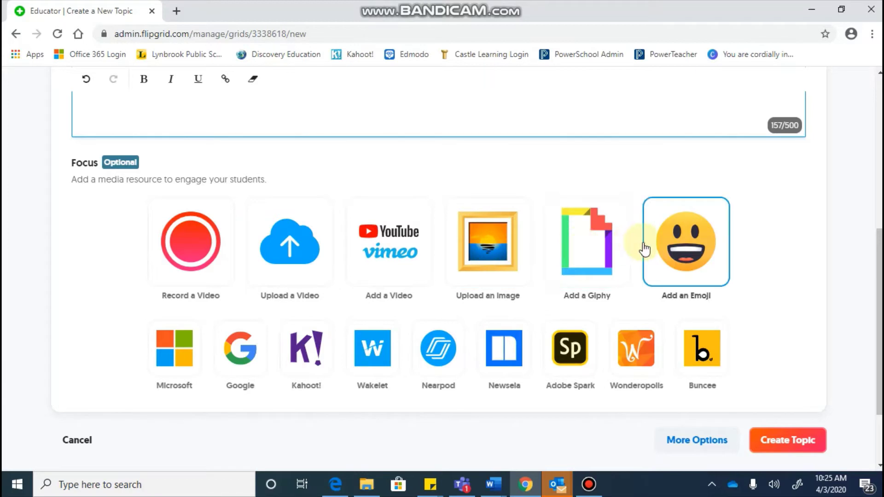
Search Giphy for 'mona lisa' and attach the chosen GIF as the topic's Focus.
click(616, 249)
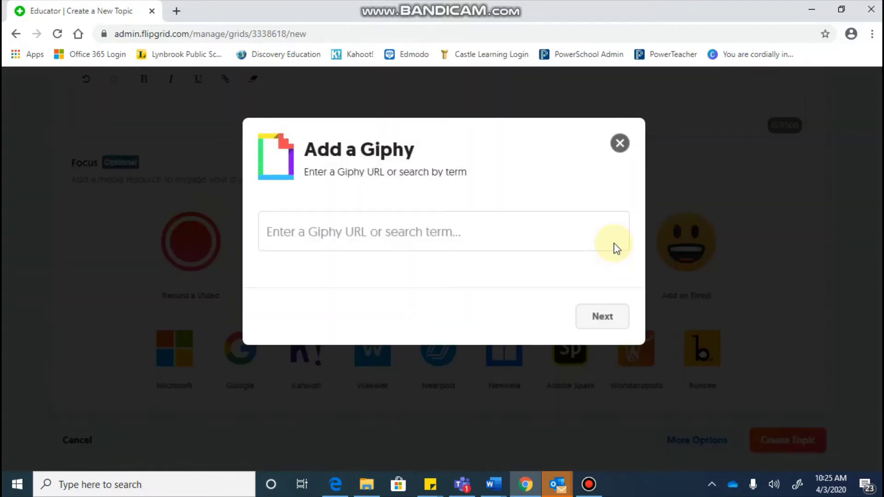
click(335, 229)
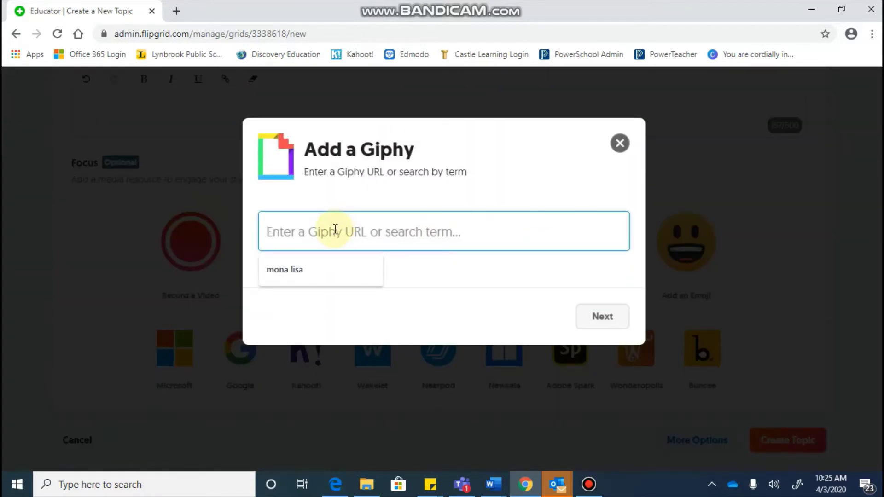
click(275, 272)
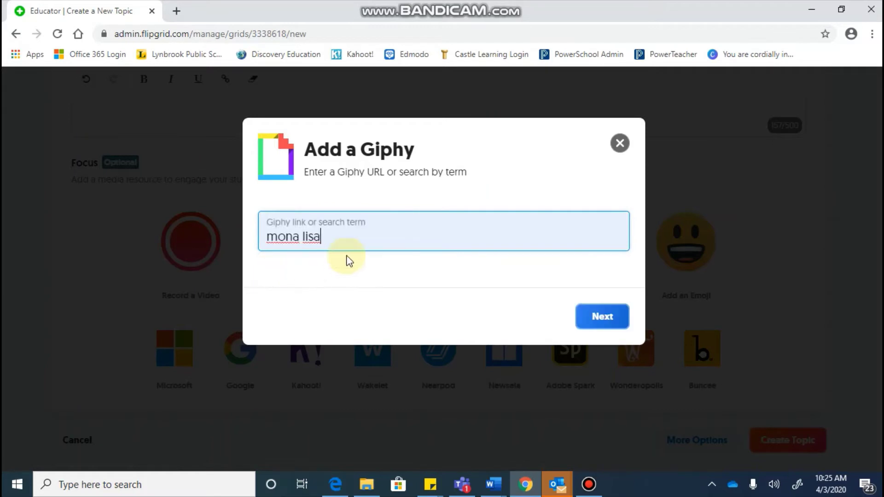
click(599, 317)
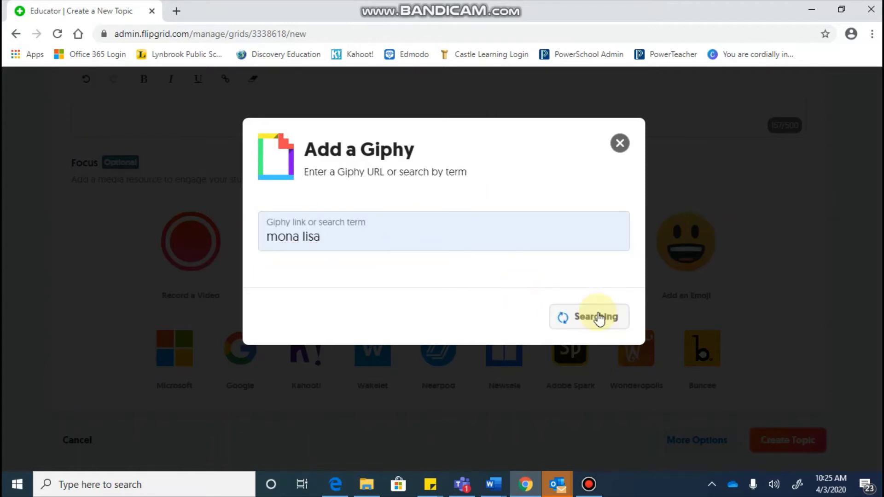
scroll(415, 306, down, 2)
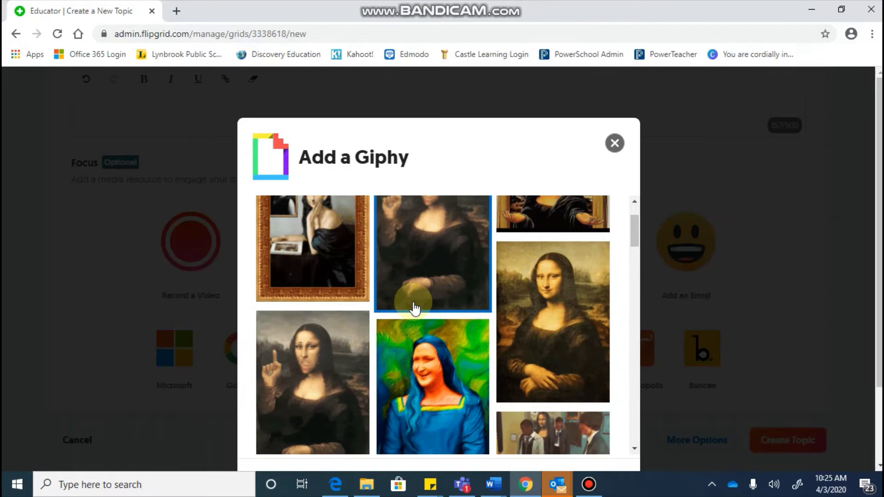
scroll(546, 287, up, 2)
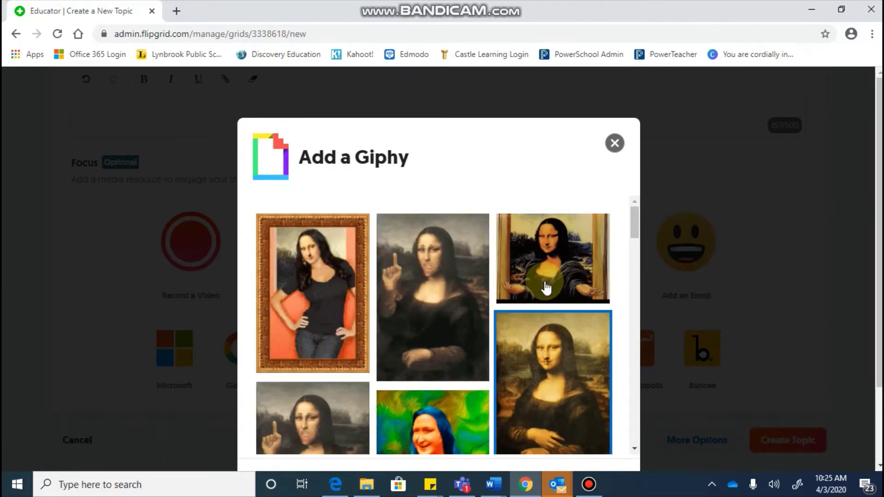
scroll(546, 288, down, 10)
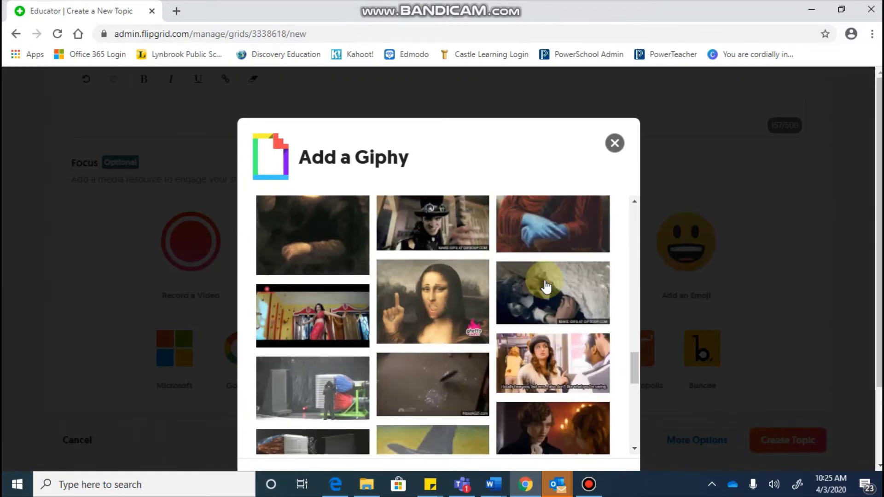
scroll(546, 287, down, 5)
click(584, 393)
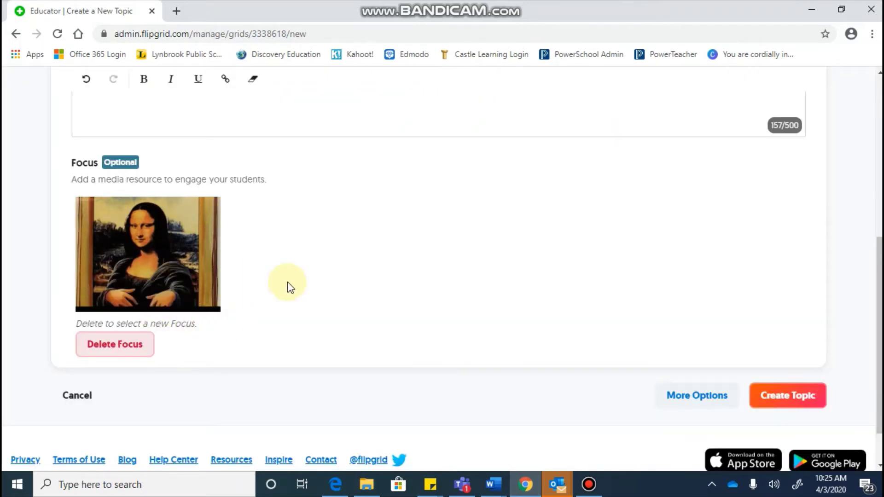
Under More Options, enter the Topic Tip 'Speak slowly and clearly'.
scroll(586, 416, down, 1)
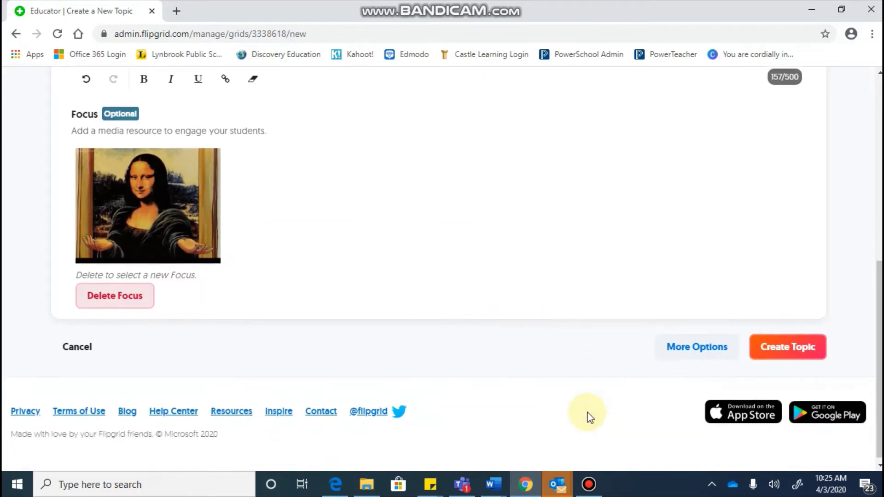
click(697, 343)
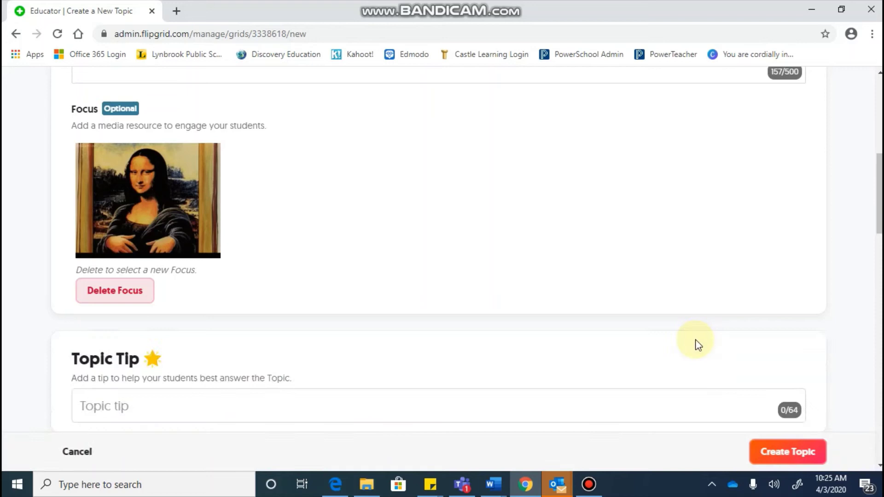
scroll(697, 345, down, 3)
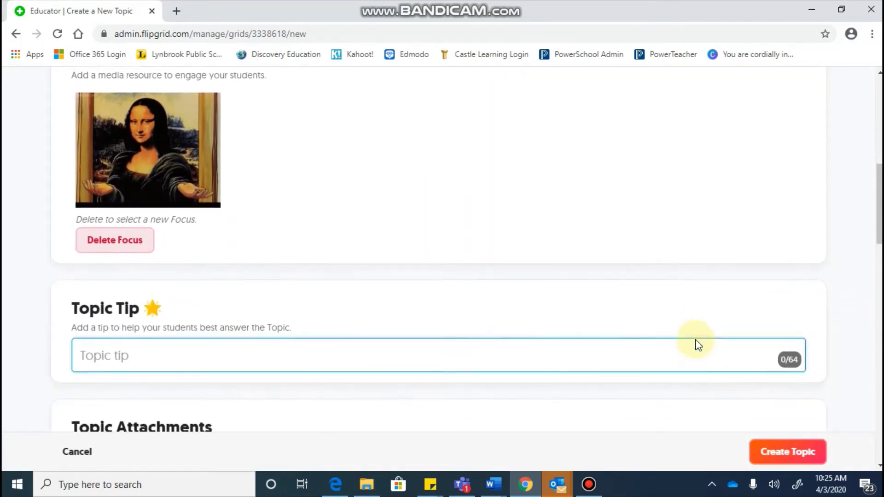
scroll(698, 344, down, 1)
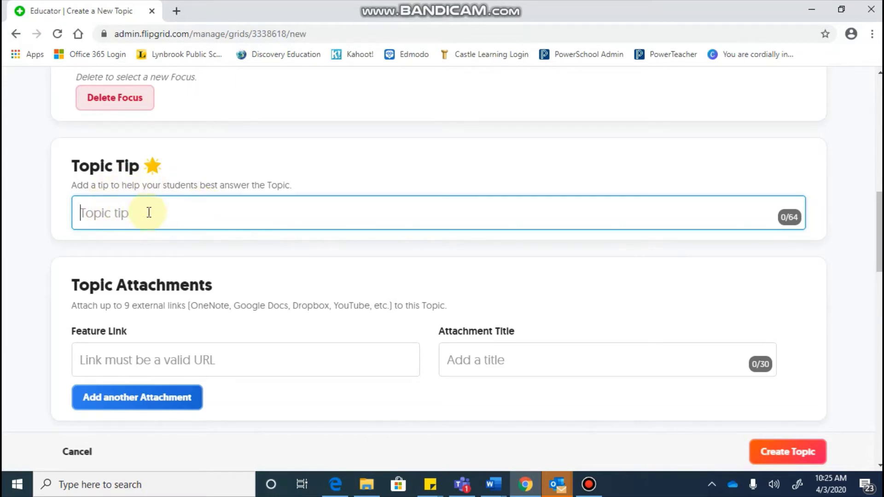
text(Speak slowly )
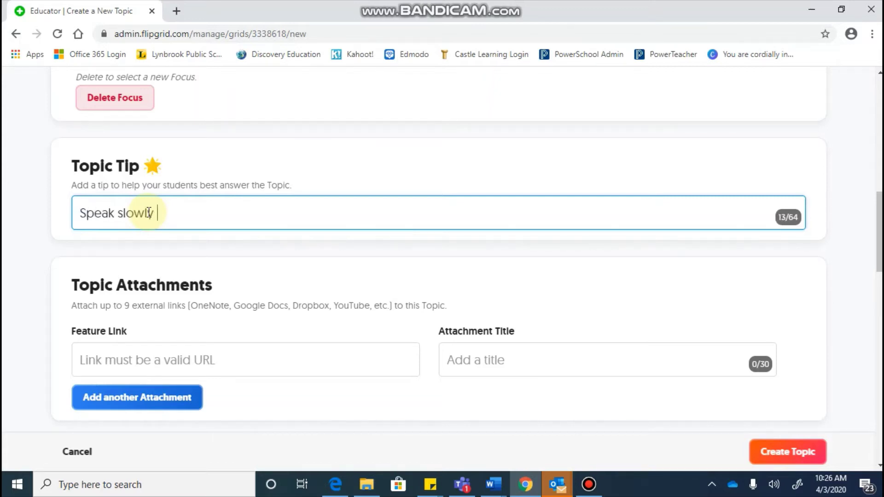
text(and clearly)
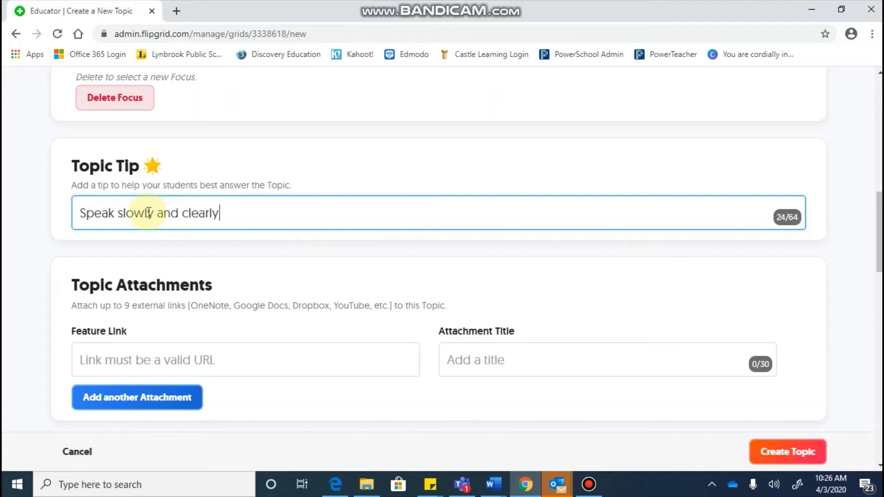
scroll(135, 222, down, 3)
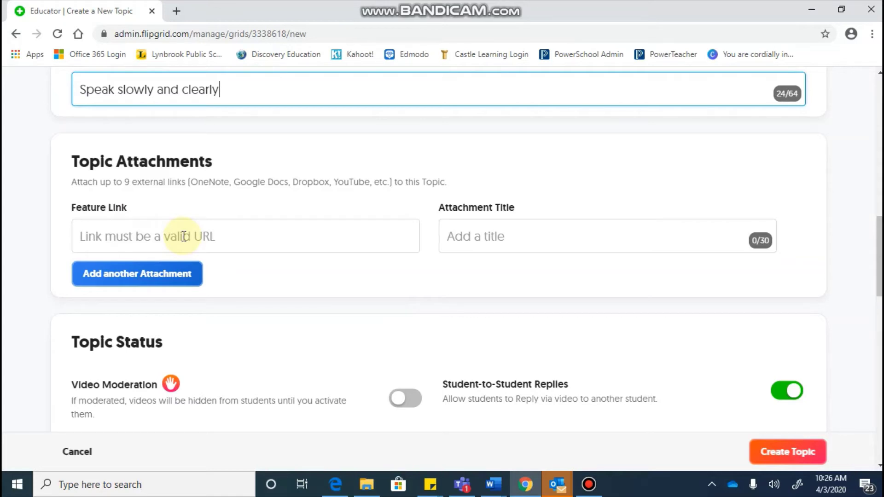
scroll(183, 236, down, 3)
scroll(182, 241, down, 2)
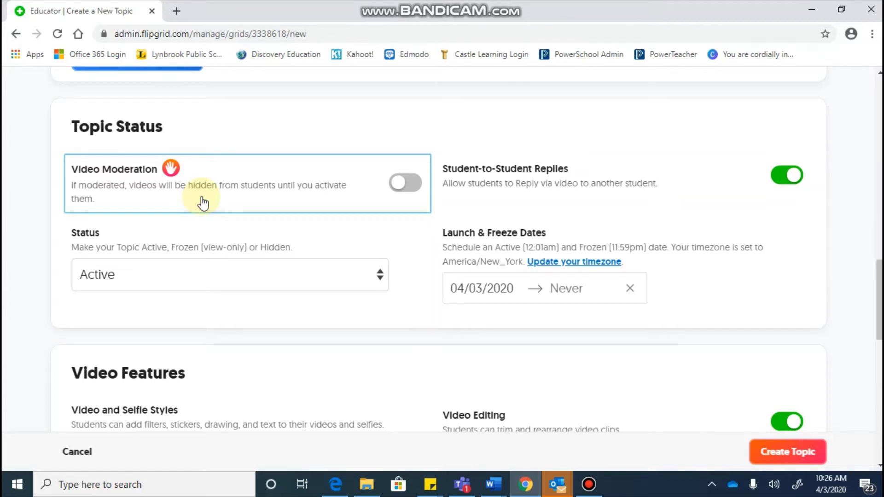
click(408, 193)
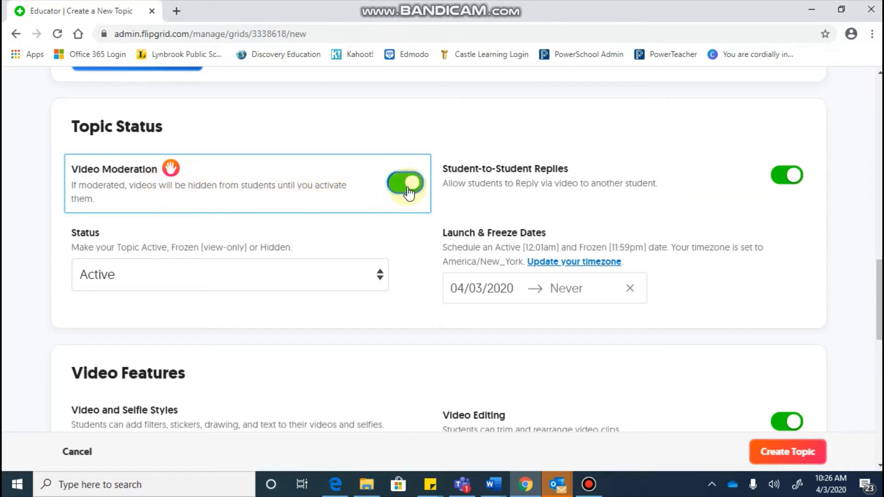
click(408, 193)
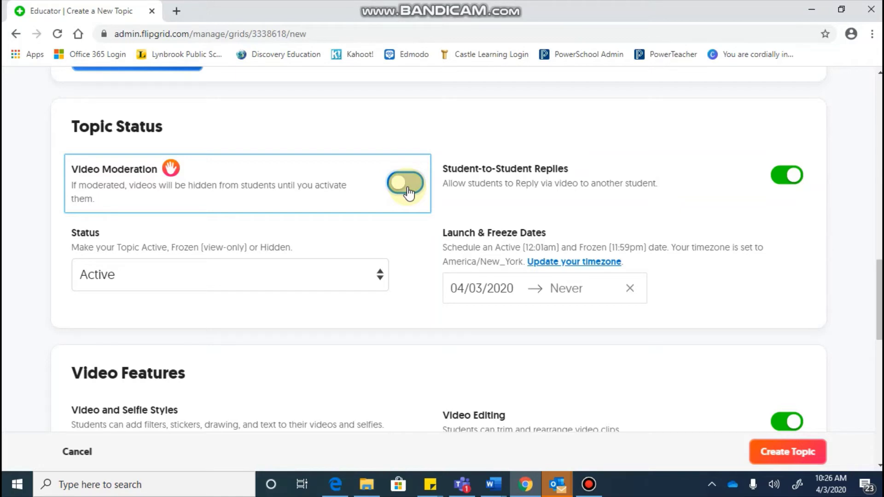
Set the topic Status to Hidden.
click(379, 277)
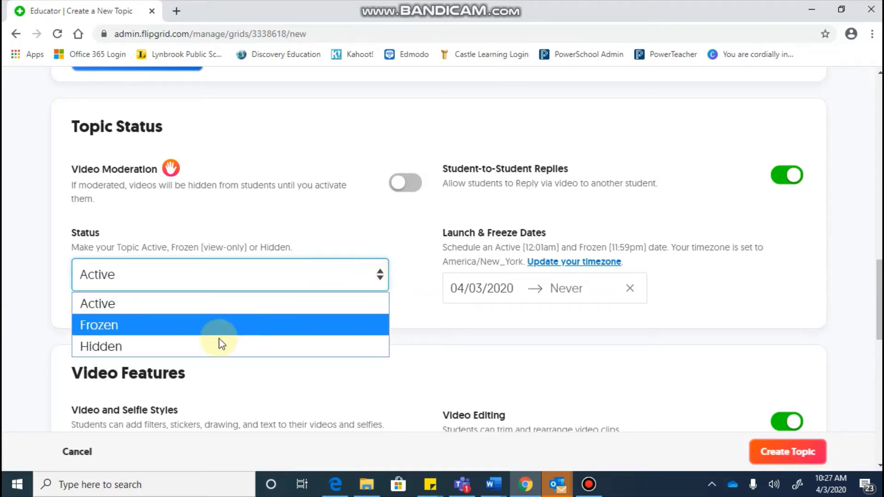
click(177, 347)
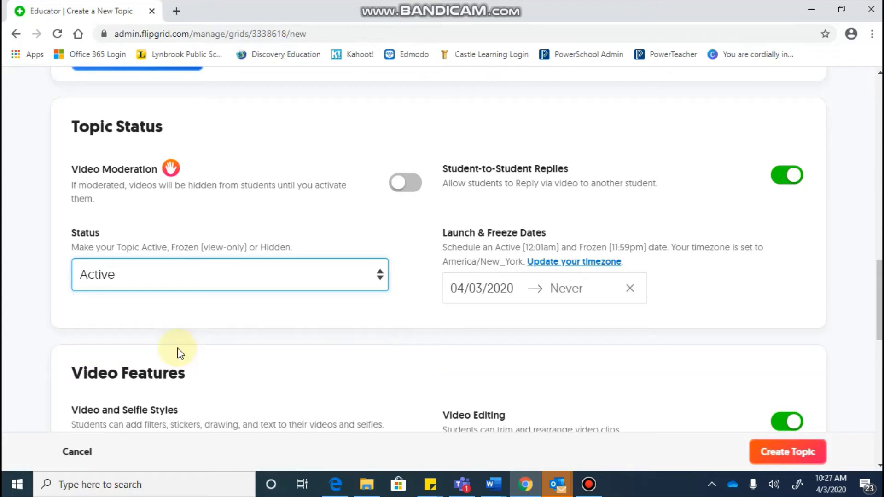
click(290, 278)
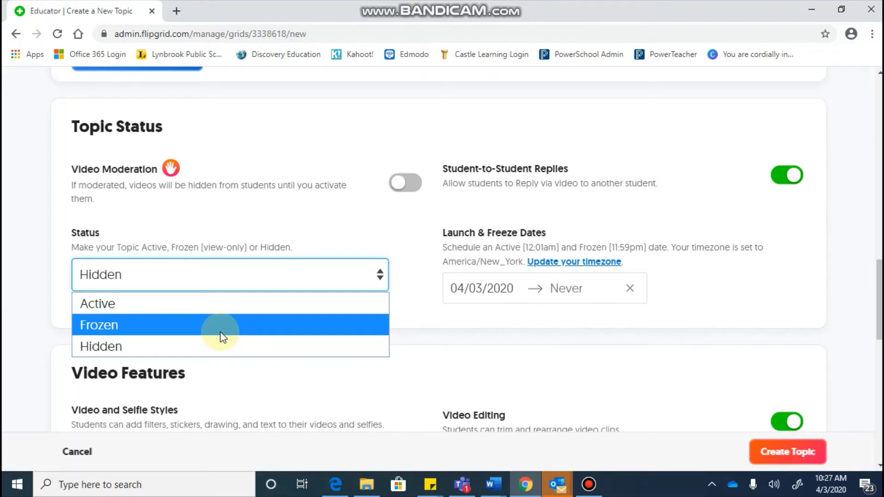
click(535, 198)
click(491, 199)
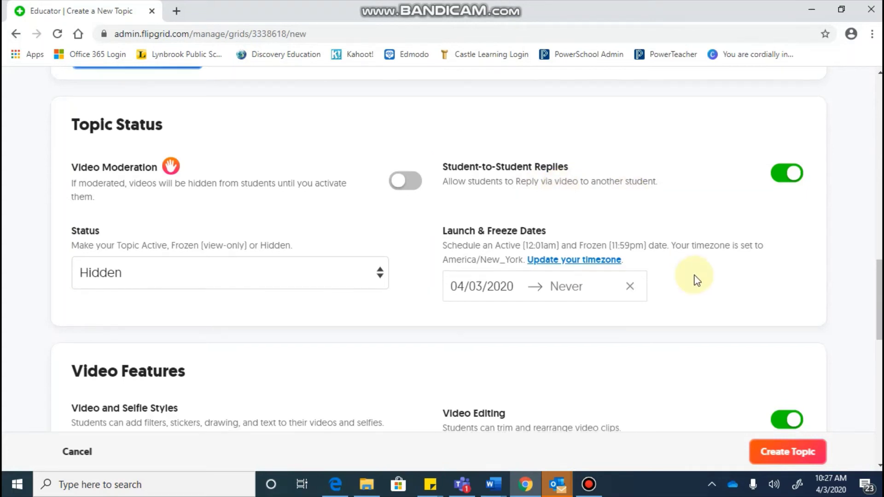
Check the launch date calendar and leave the date unchanged.
scroll(696, 279, down, 1)
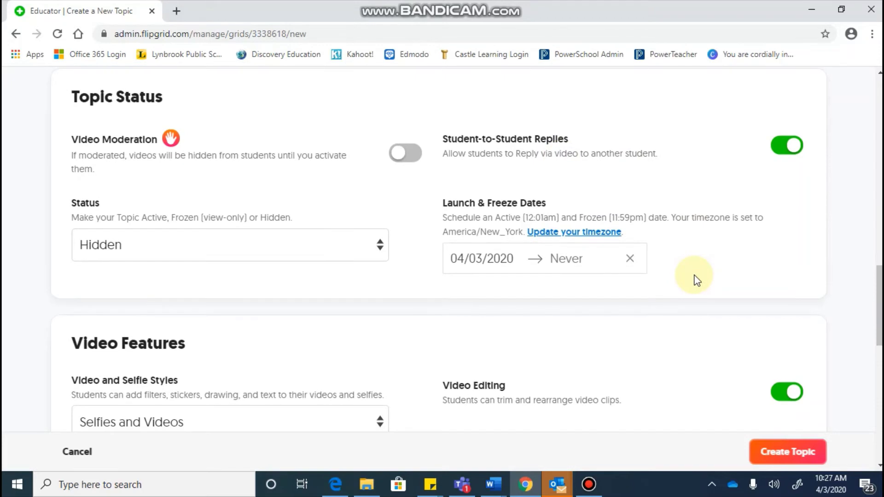
click(476, 272)
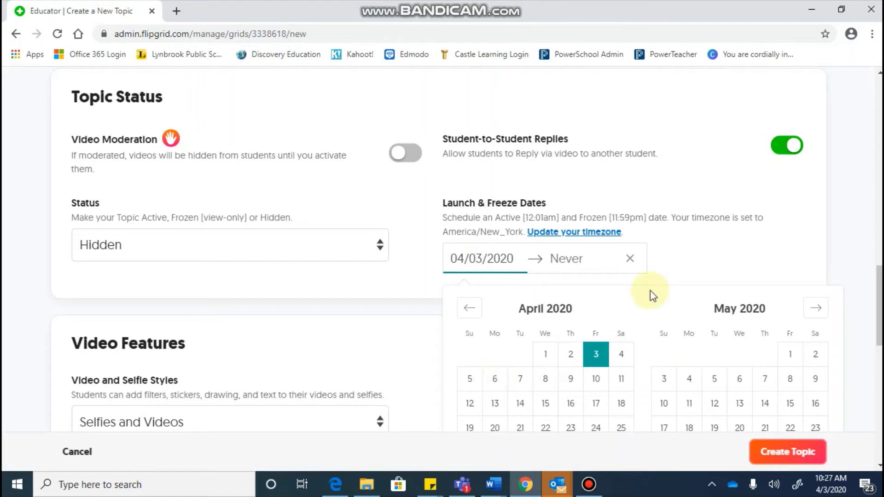
click(683, 270)
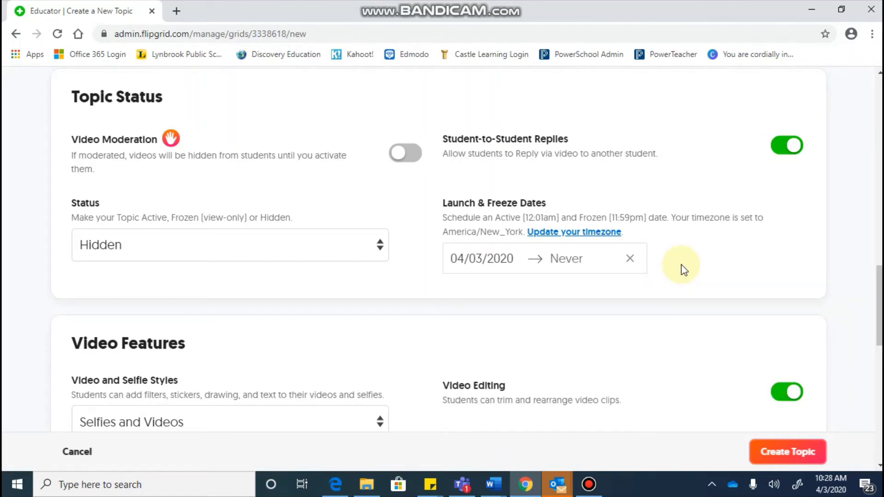
scroll(683, 271, down, 2)
scroll(684, 271, down, 3)
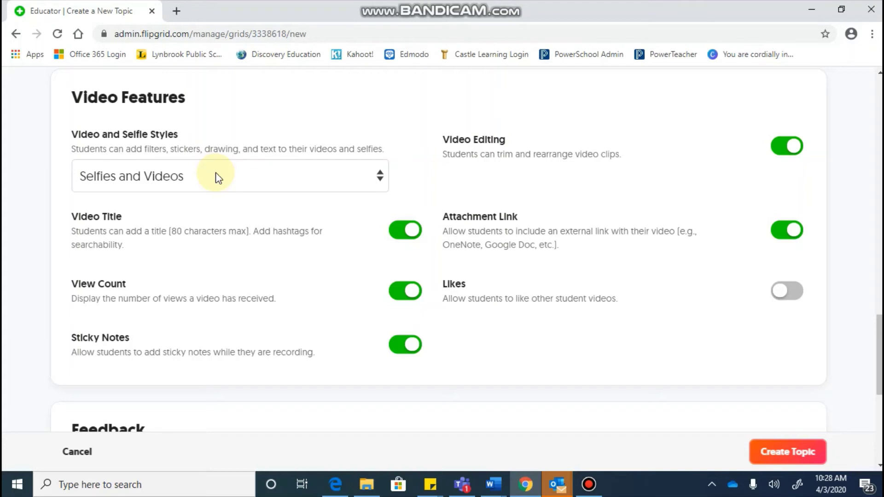
click(215, 179)
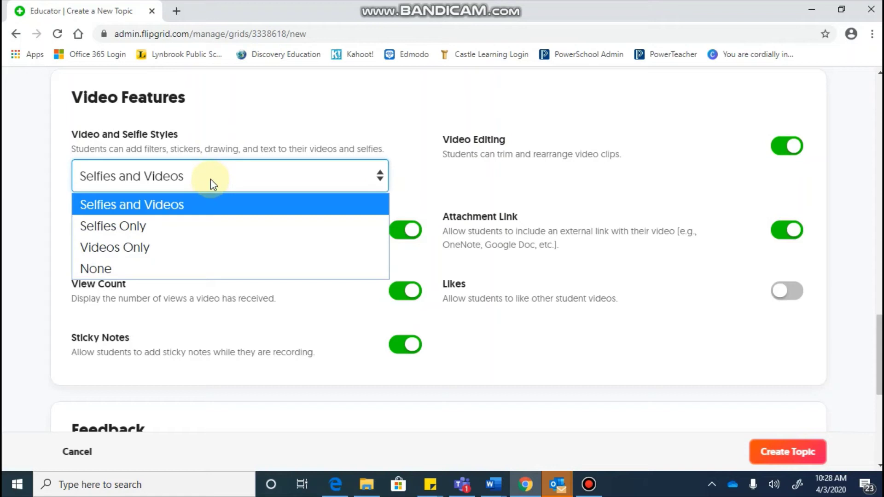
click(69, 170)
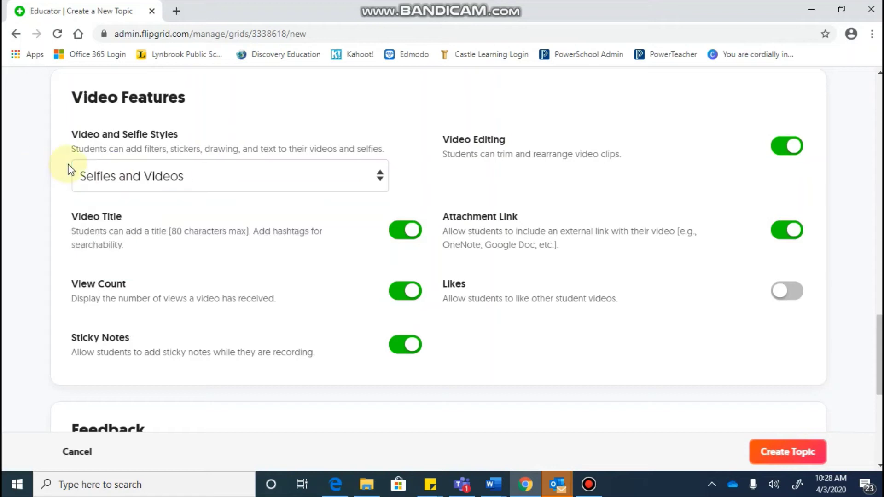
click(122, 250)
scroll(125, 253, down, 1)
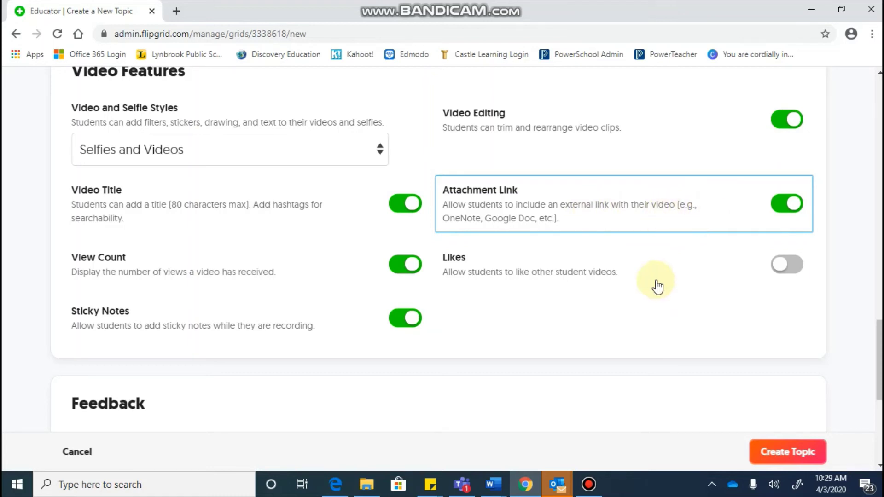
Switch the topic's feedback to Custom Feedback.
scroll(656, 284, down, 3)
scroll(656, 284, down, 3)
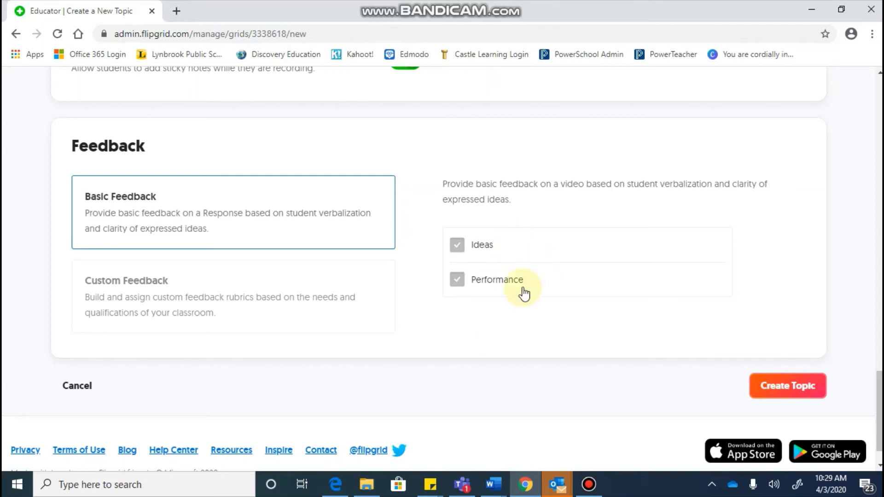
click(196, 308)
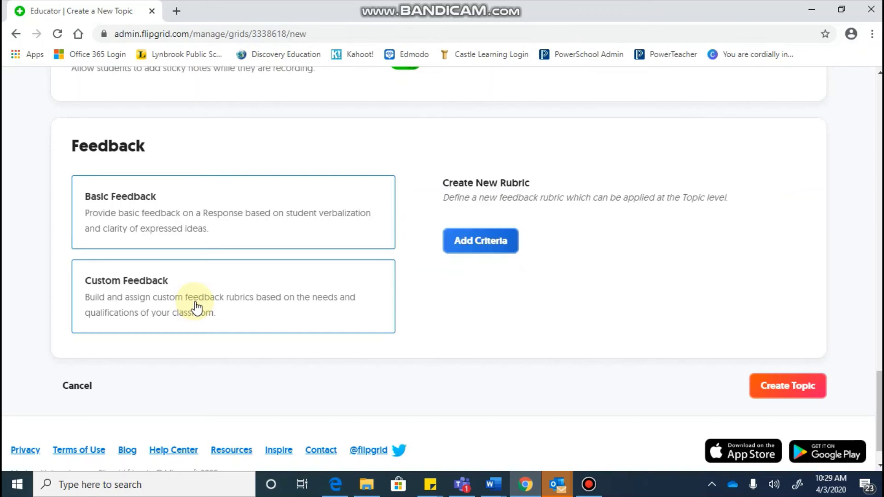
Dismiss the Add New Criteria form without saving, then create the topic.
click(469, 241)
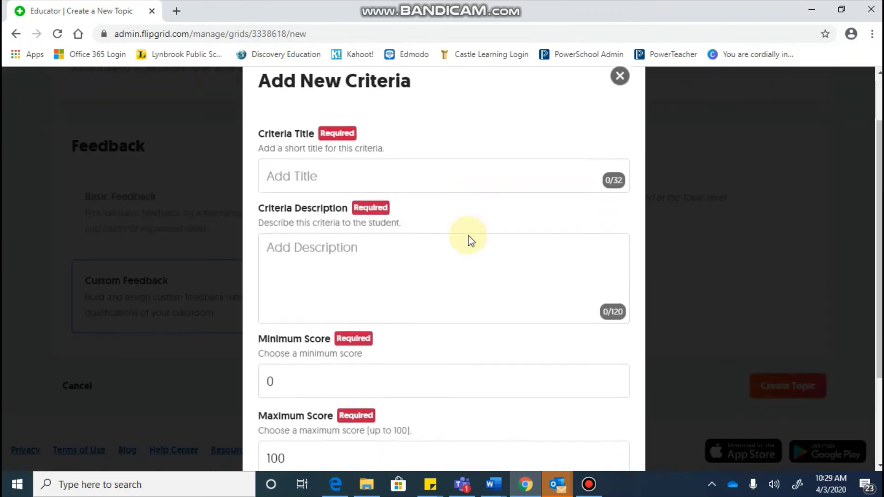
scroll(470, 237, down, 3)
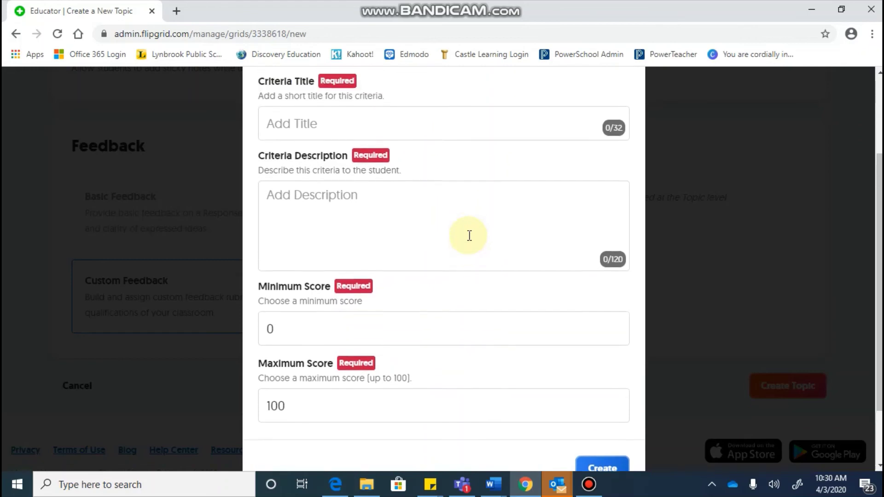
scroll(469, 235, down, 2)
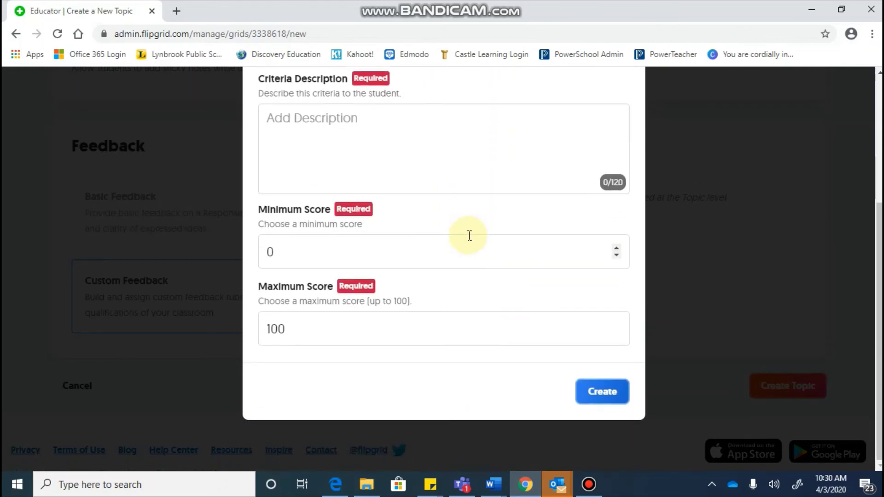
scroll(560, 286, up, 5)
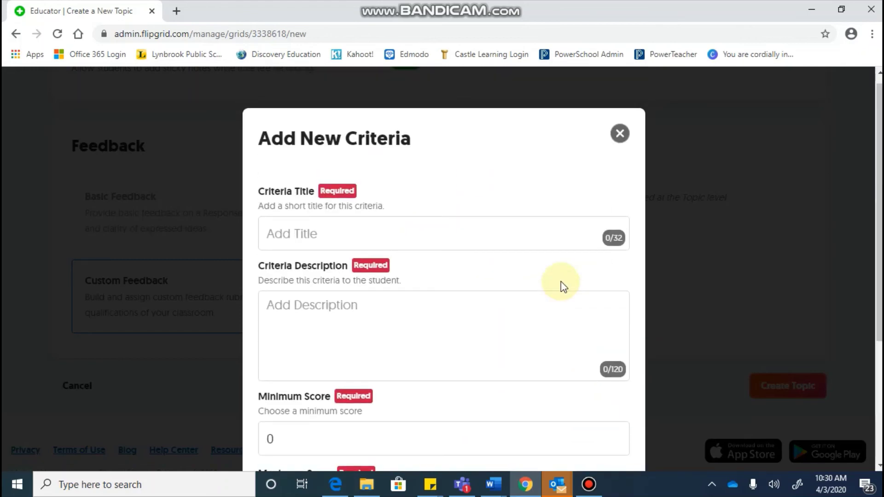
click(619, 133)
scroll(618, 397, down, 1)
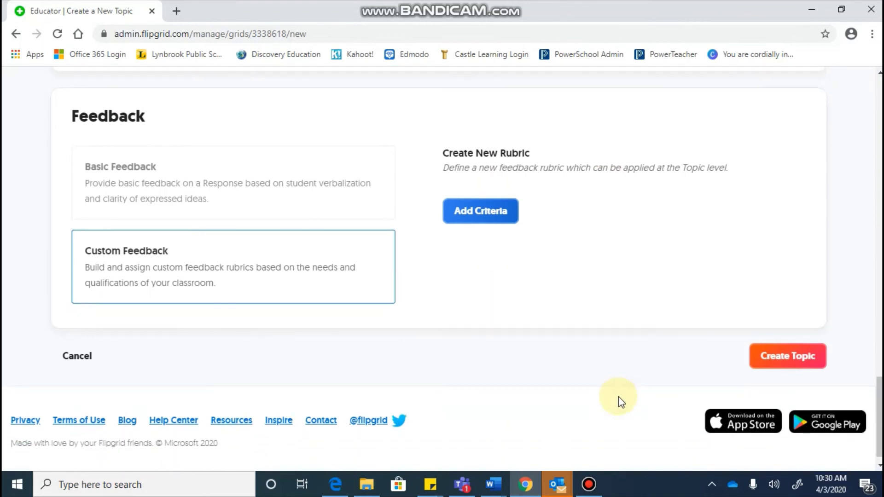
click(779, 363)
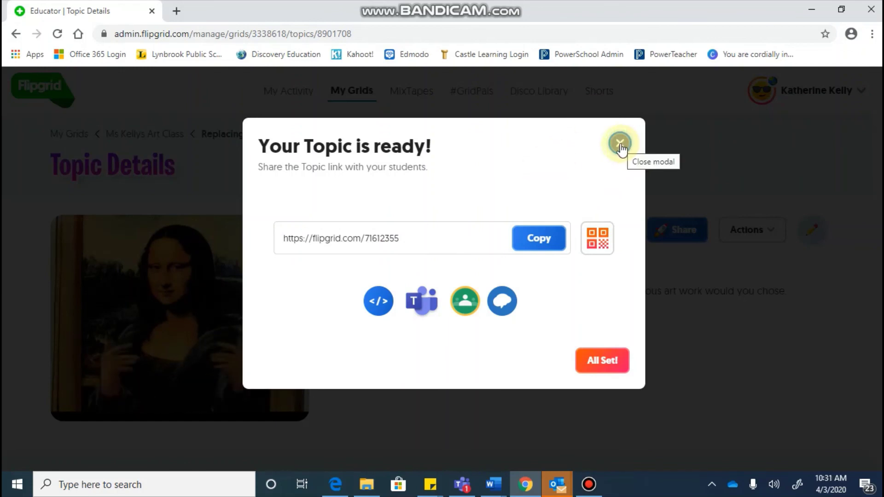
Dismiss the topic-ready message, view the share link, then bring up the Actions menu.
click(608, 361)
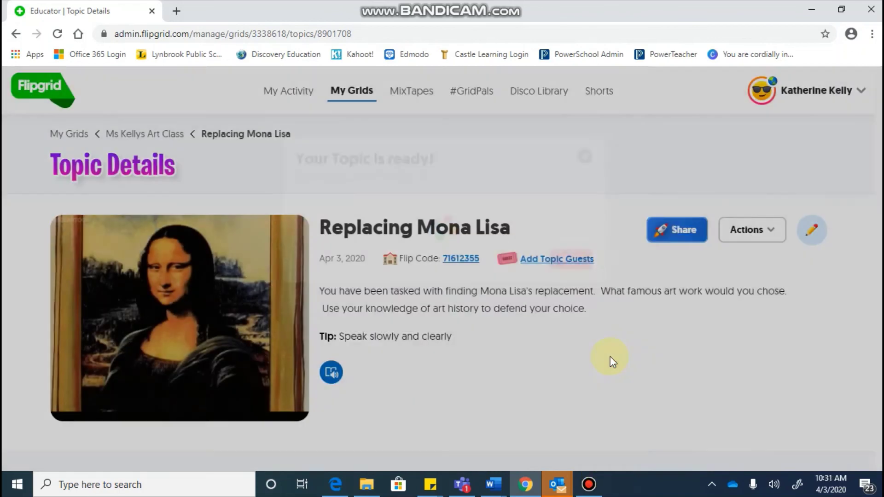
scroll(612, 361, down, 2)
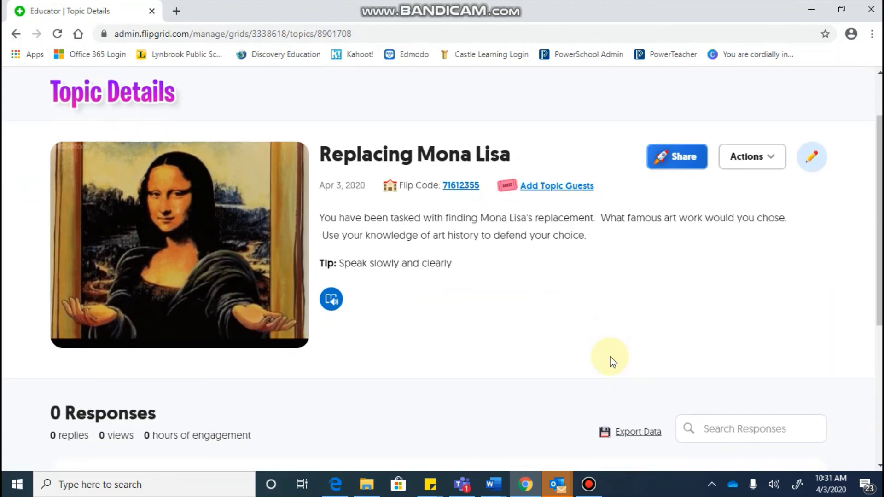
scroll(611, 361, down, 2)
scroll(611, 362, up, 2)
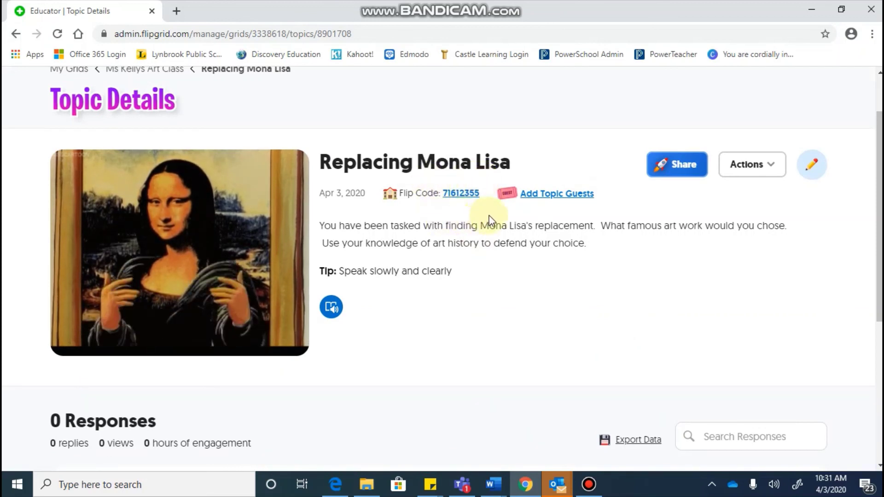
click(664, 164)
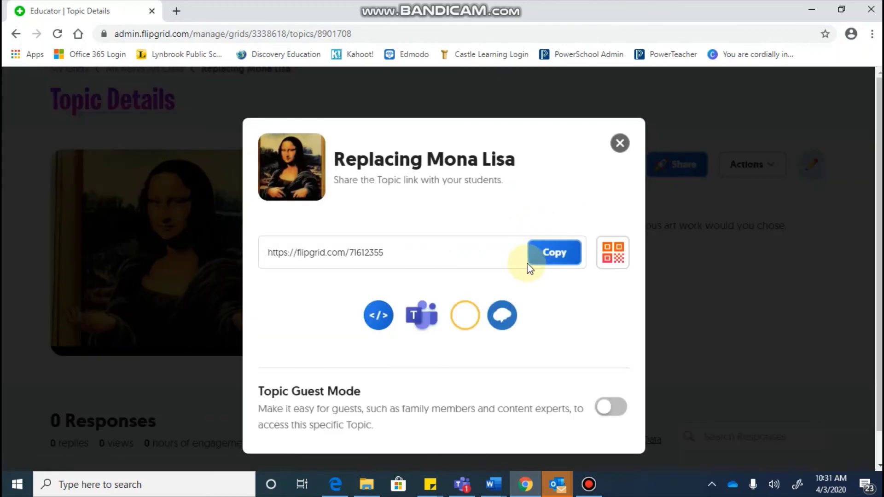
click(618, 144)
click(766, 172)
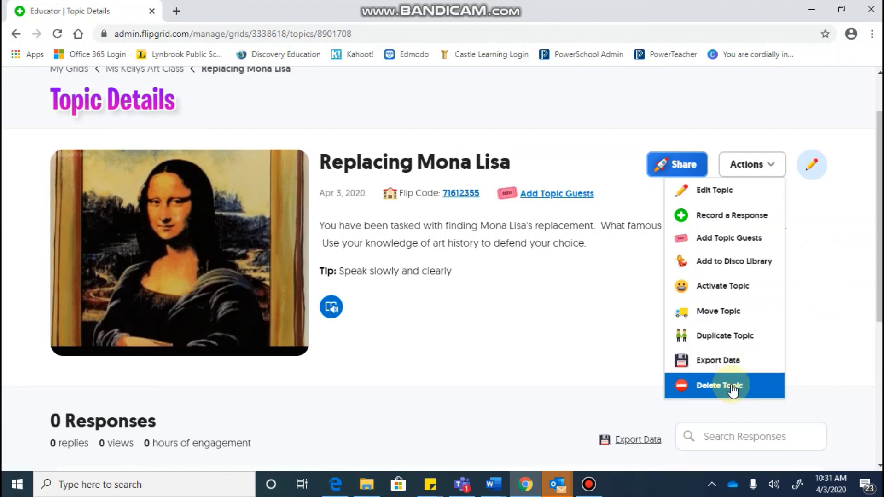
Close the Actions menu and return to the top of the Replacing Mona Lisa details.
click(814, 364)
scroll(814, 362, down, 2)
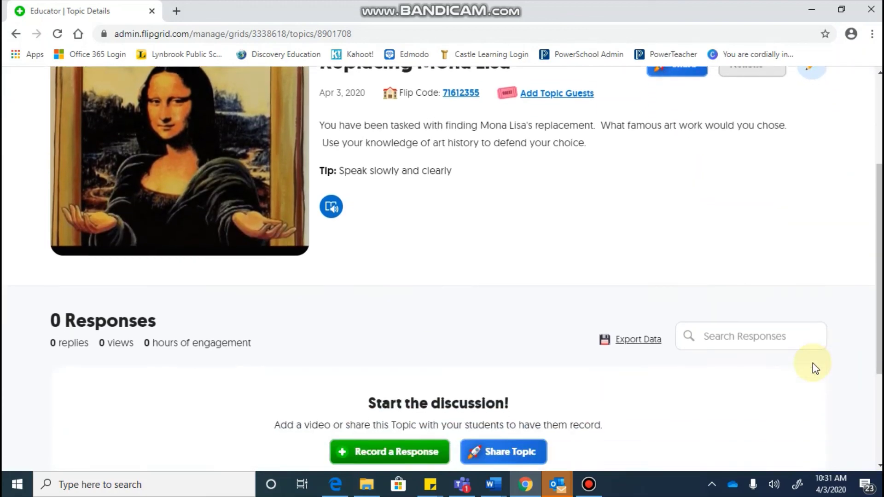
scroll(811, 366, up, 2)
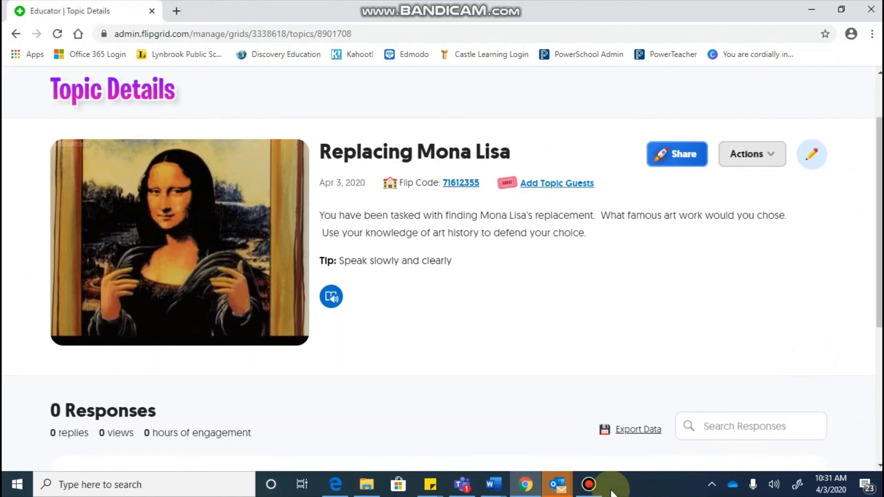
mouse_move(602, 491)
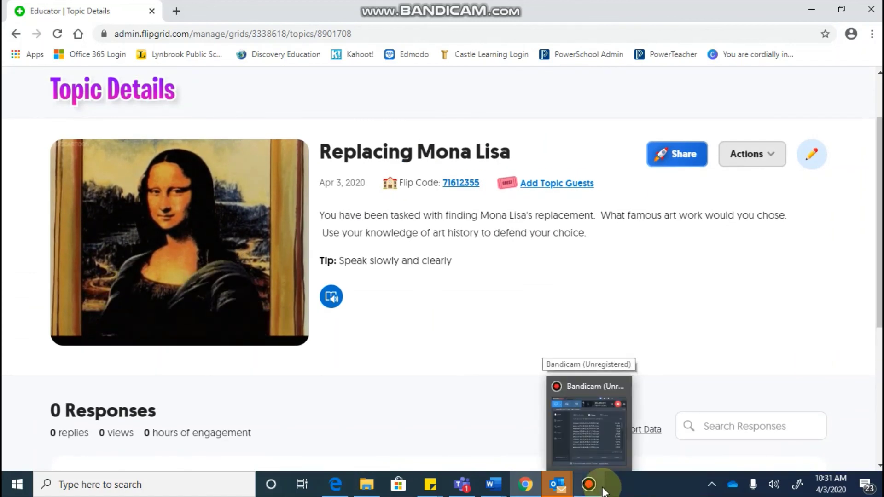